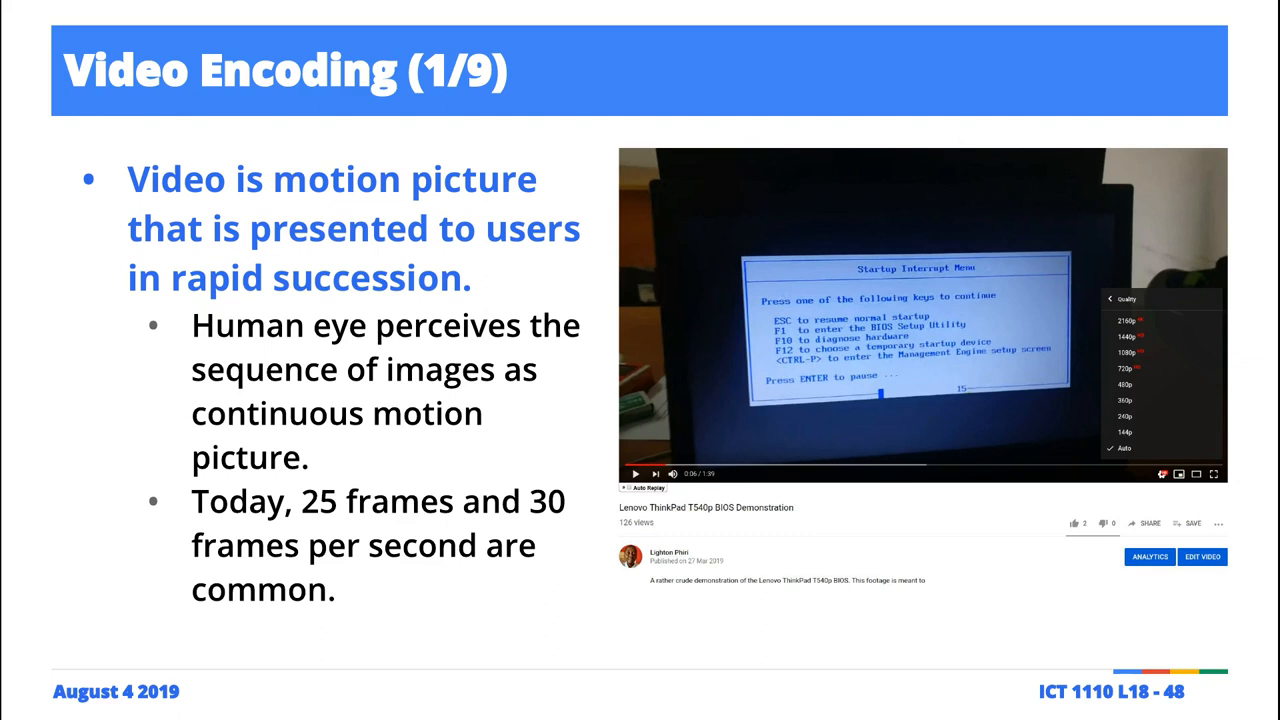
Advance the slideshow to Video Encoding (2/9), the YouTube format list with 30fps entries boxed.
{"action": "key", "text": "Right"}
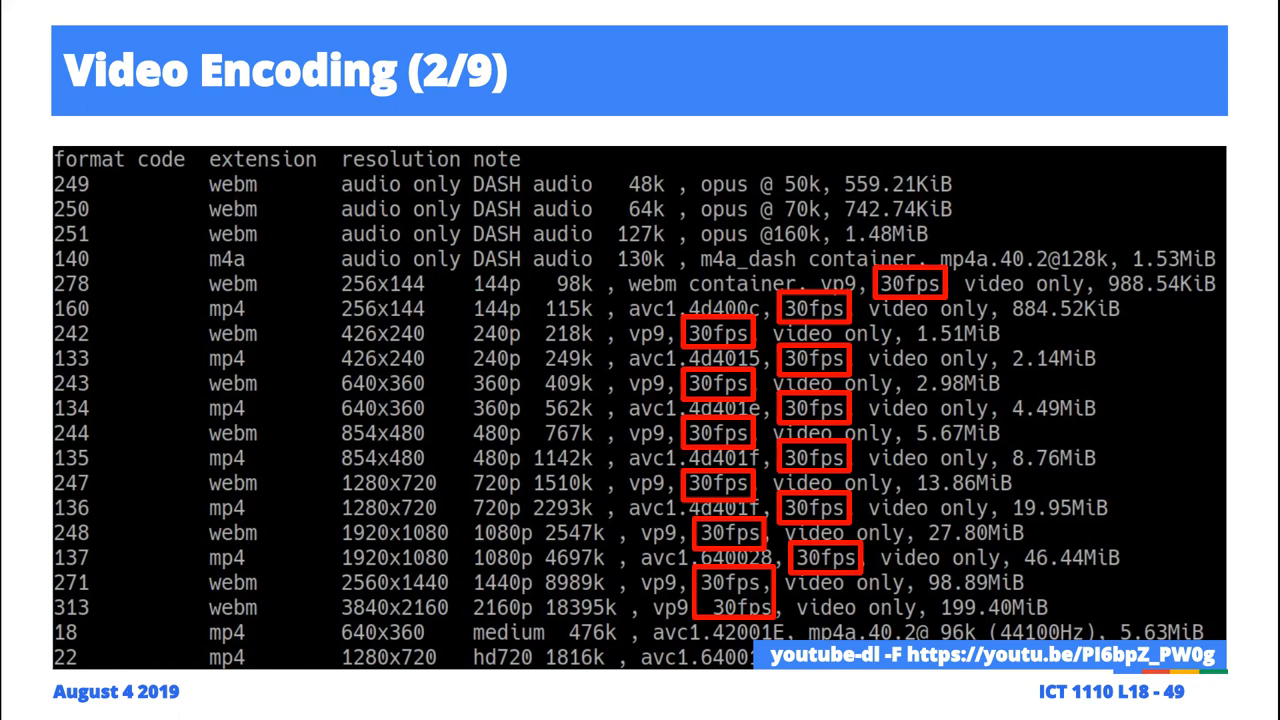
Step back and forth through the frame-rate and format-list slides, landing on the ffmpeg 2,970-frame extraction slide.
{"action": "key", "text": "Left"}
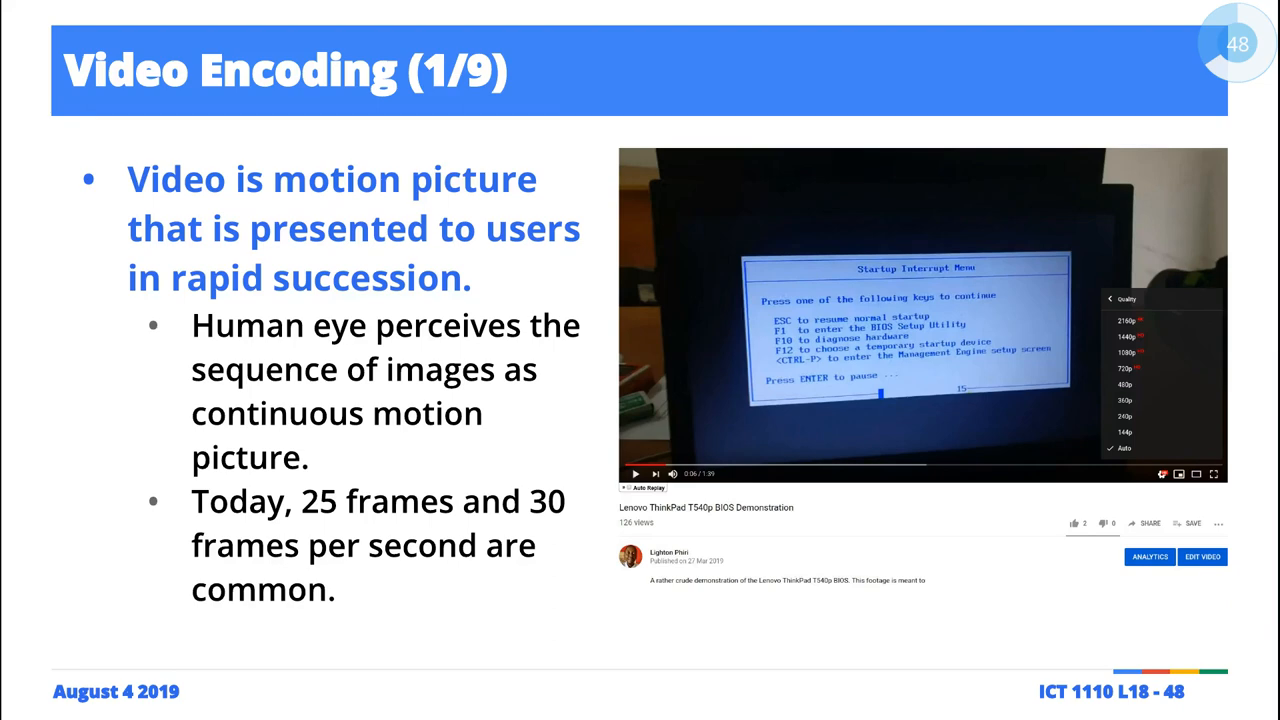
{"action": "key", "text": "Right"}
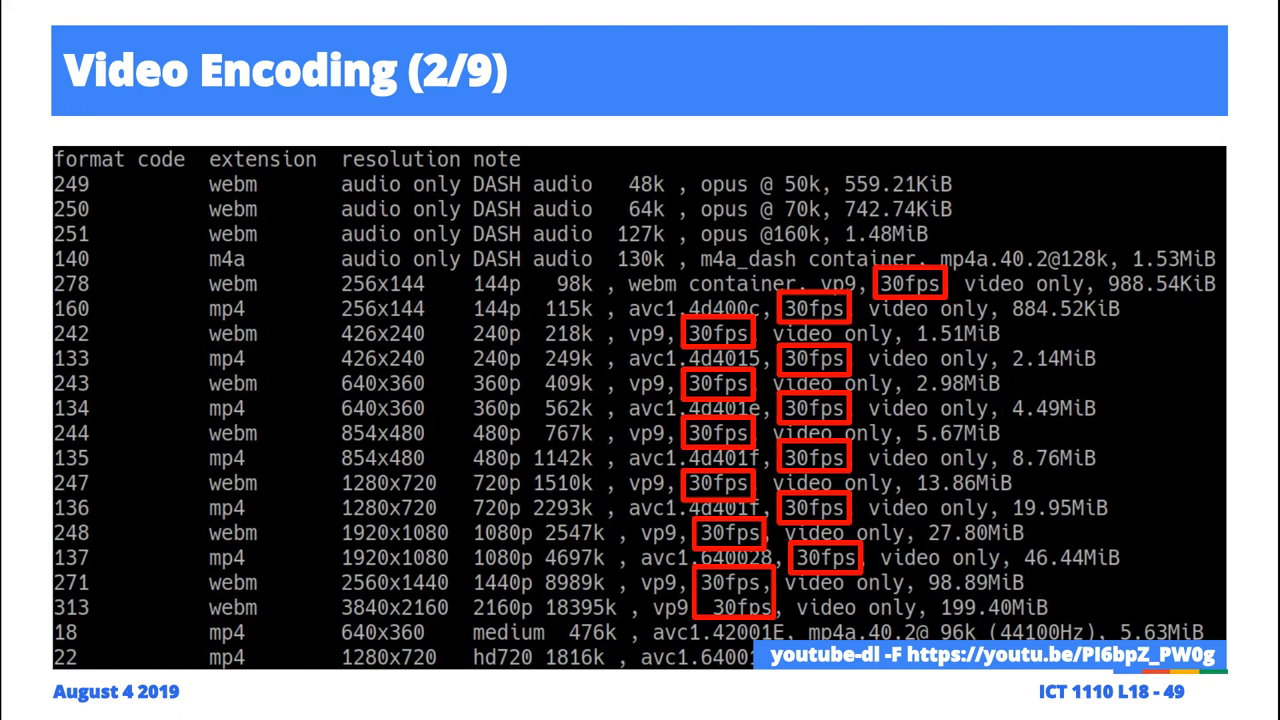
{"action": "key", "text": "Left"}
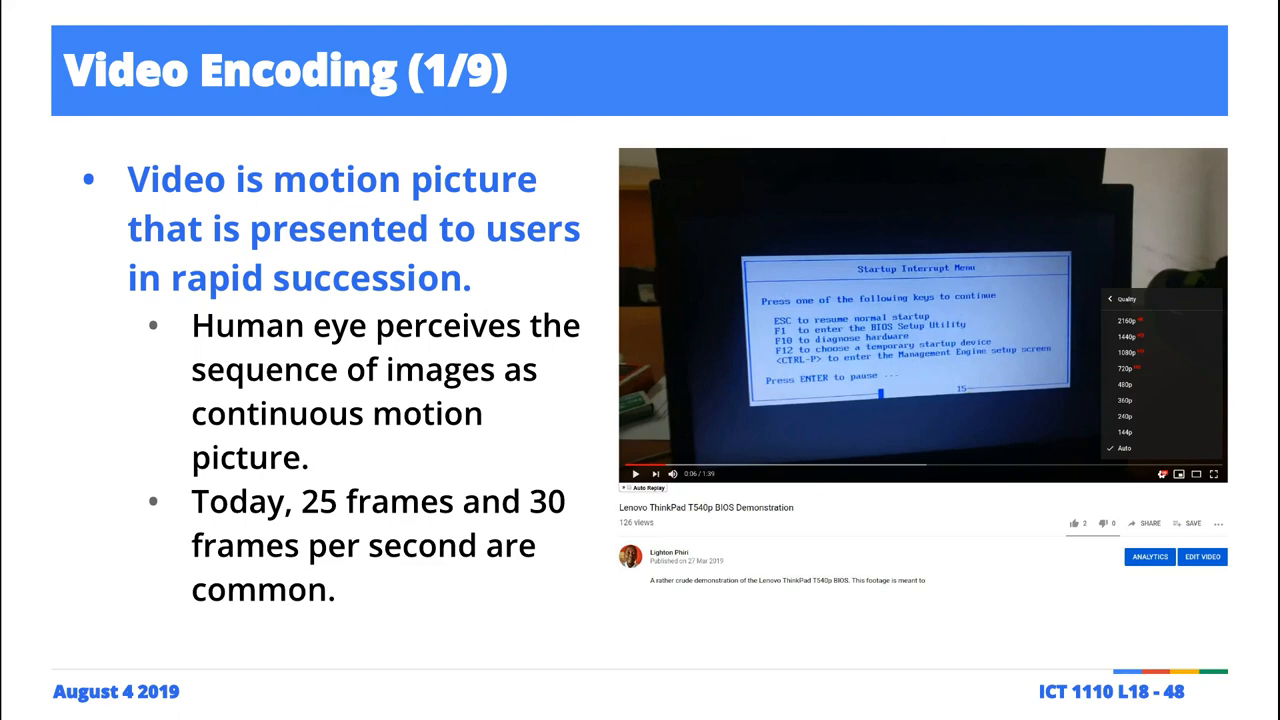
{"action": "key", "text": "Right"}
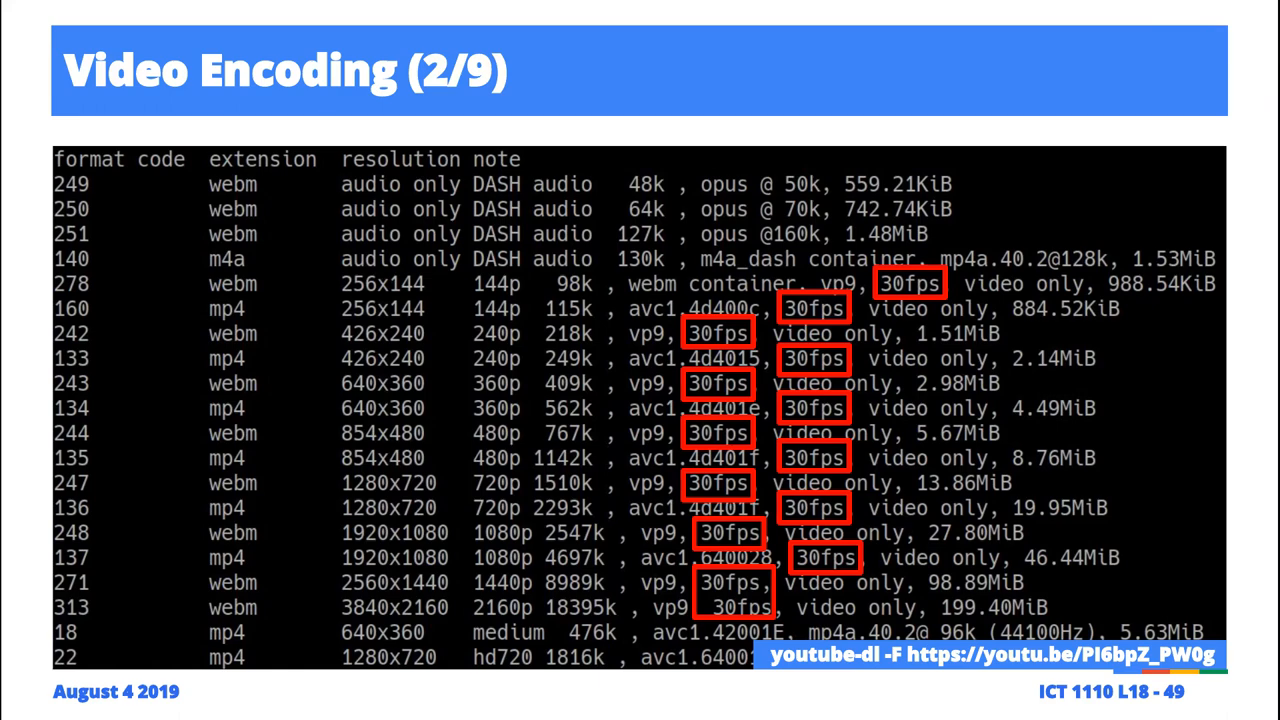
{"action": "key", "text": "Right"}
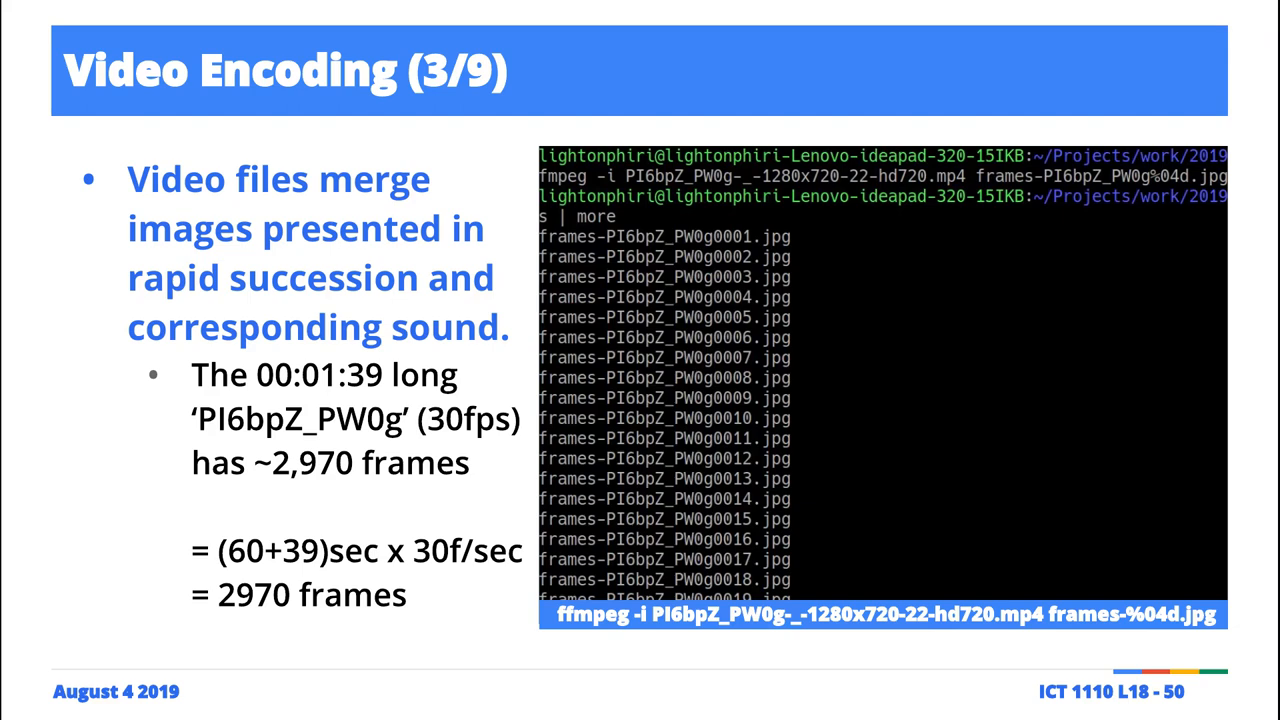
Step the slideshow back from the ffmpeg slide toward Video Encoding (1/9).
{"action": "key", "text": "Left"}
{"action": "key", "text": "Left"}
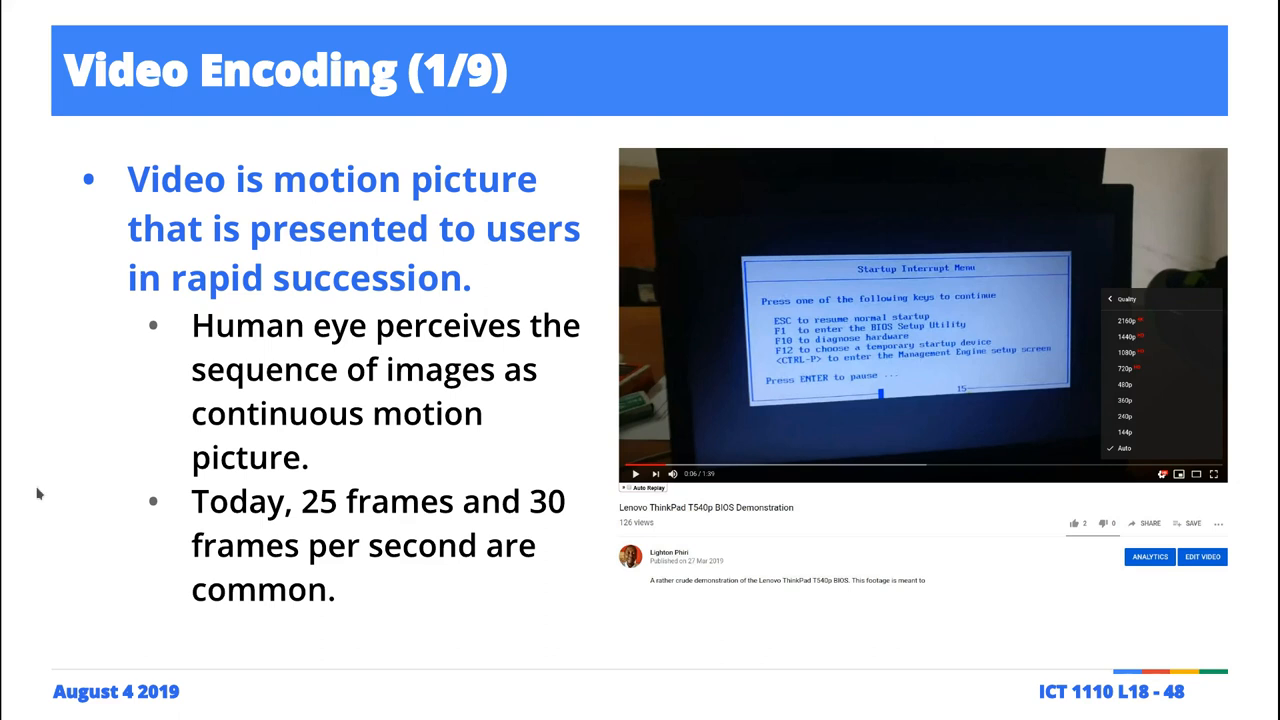
{"action": "key", "text": "Right"}
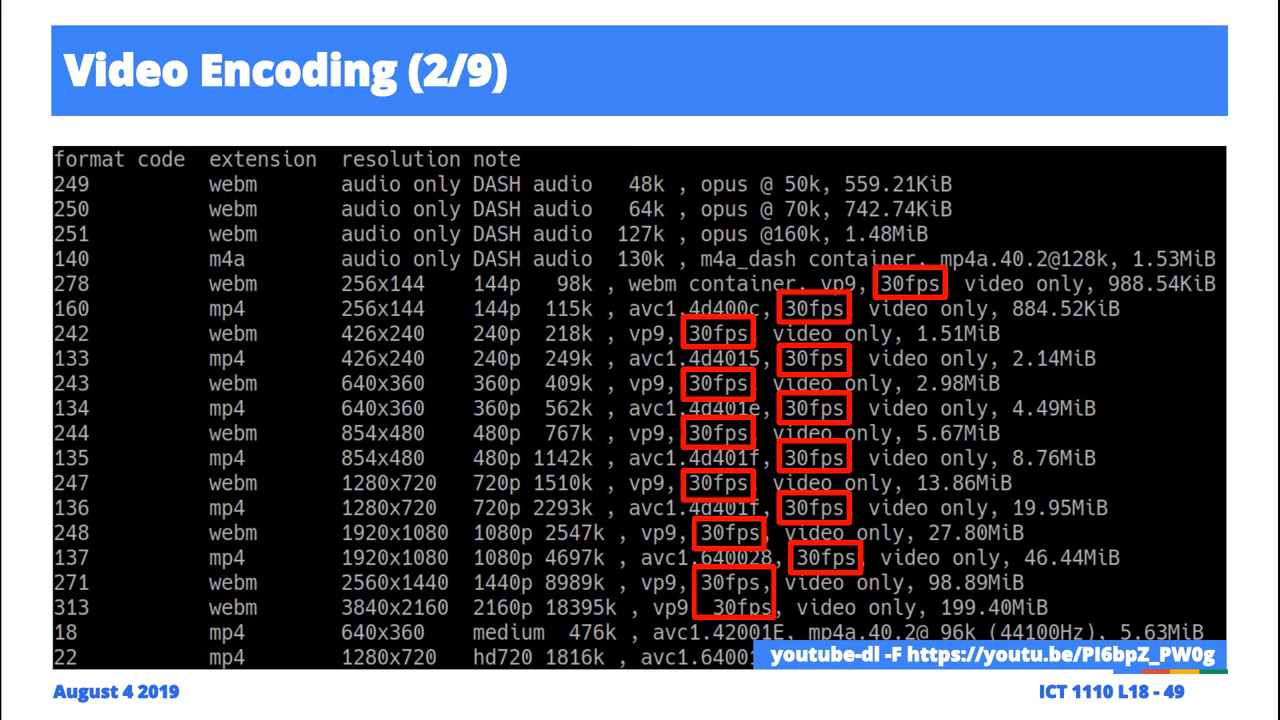
{"action": "key", "text": "Left"}
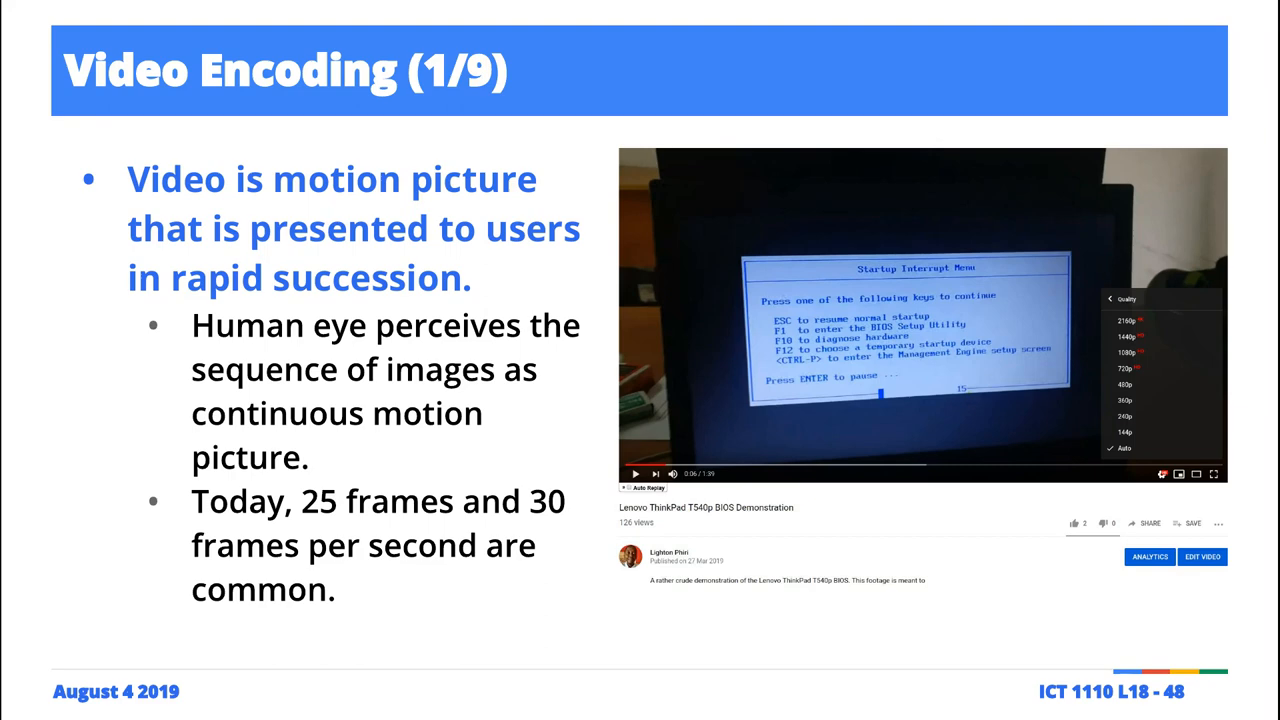
Move forward through the YouTube format list to the ffmpeg frame-extraction slide (3/9).
{"action": "key", "text": "Right"}
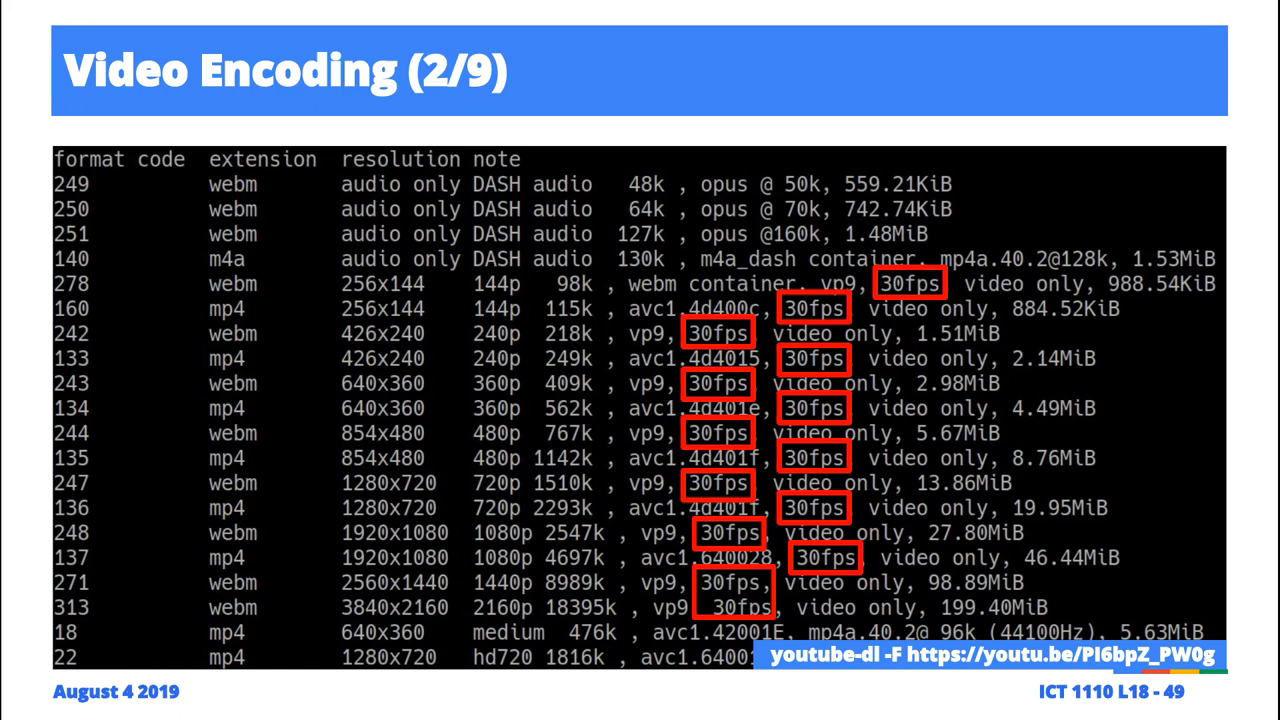
{"action": "key", "text": "Right"}
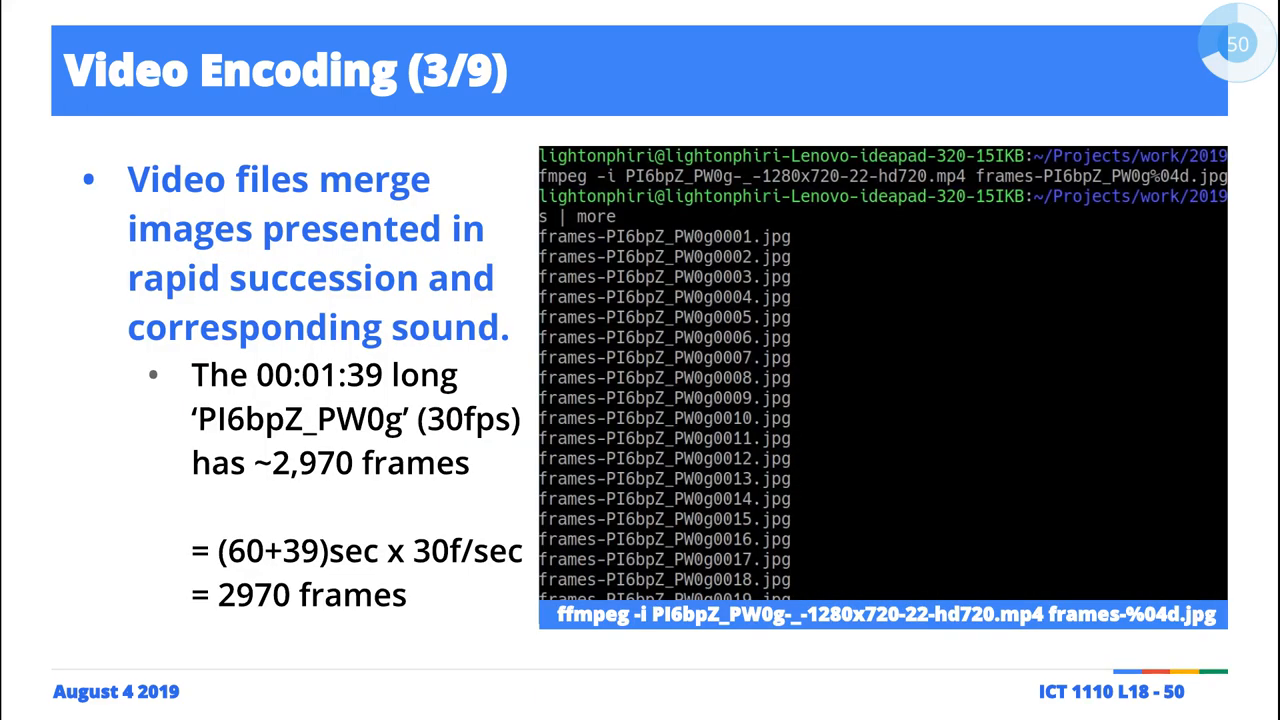